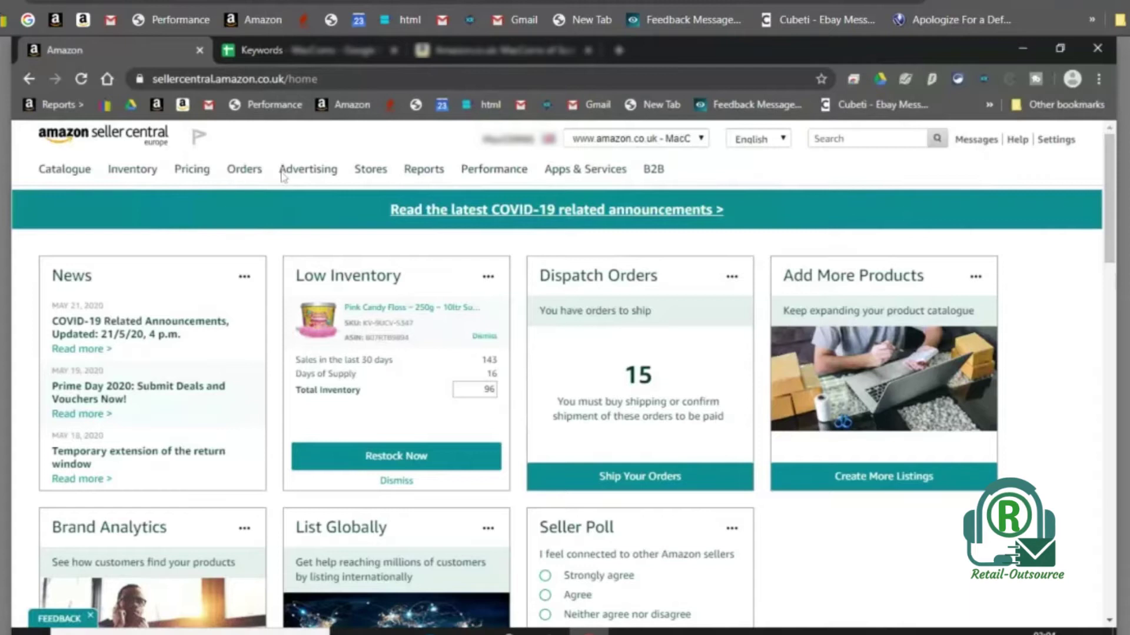
# Go to Campaign Manager and start creating a new campaign.
pyautogui.moveTo(317, 184)
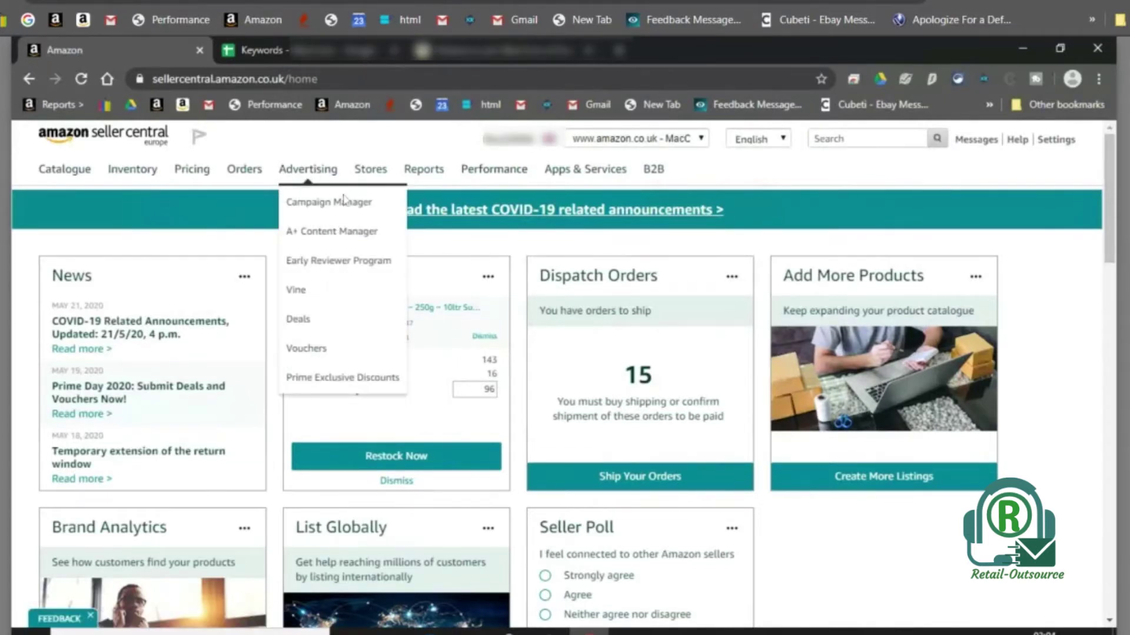
pyautogui.click(345, 200)
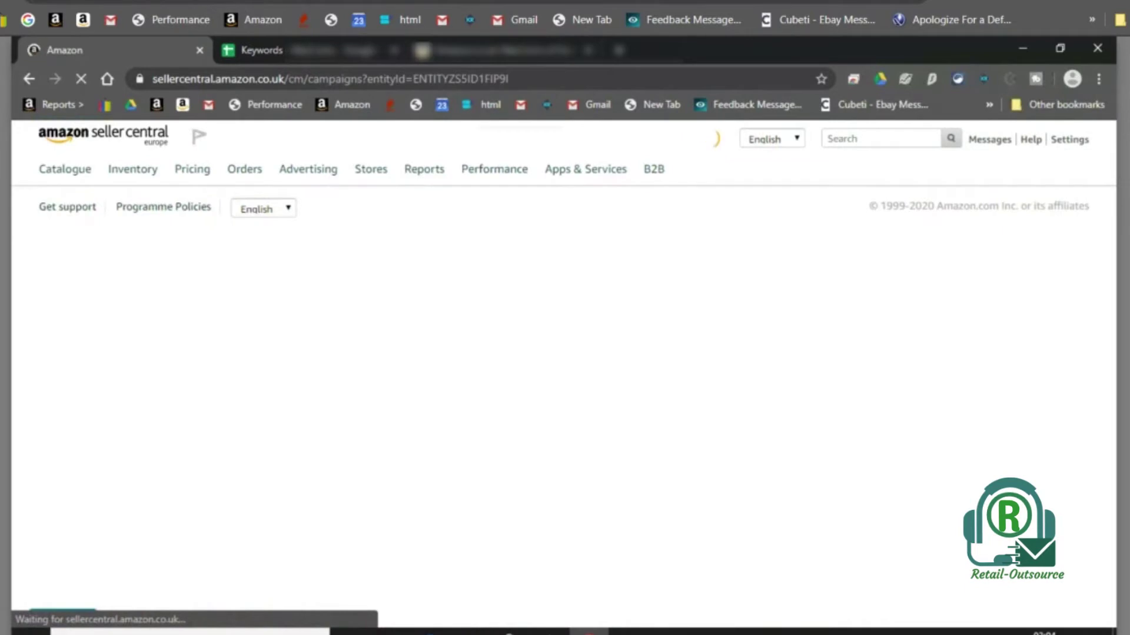
pyautogui.scroll(-6, 650, 225)
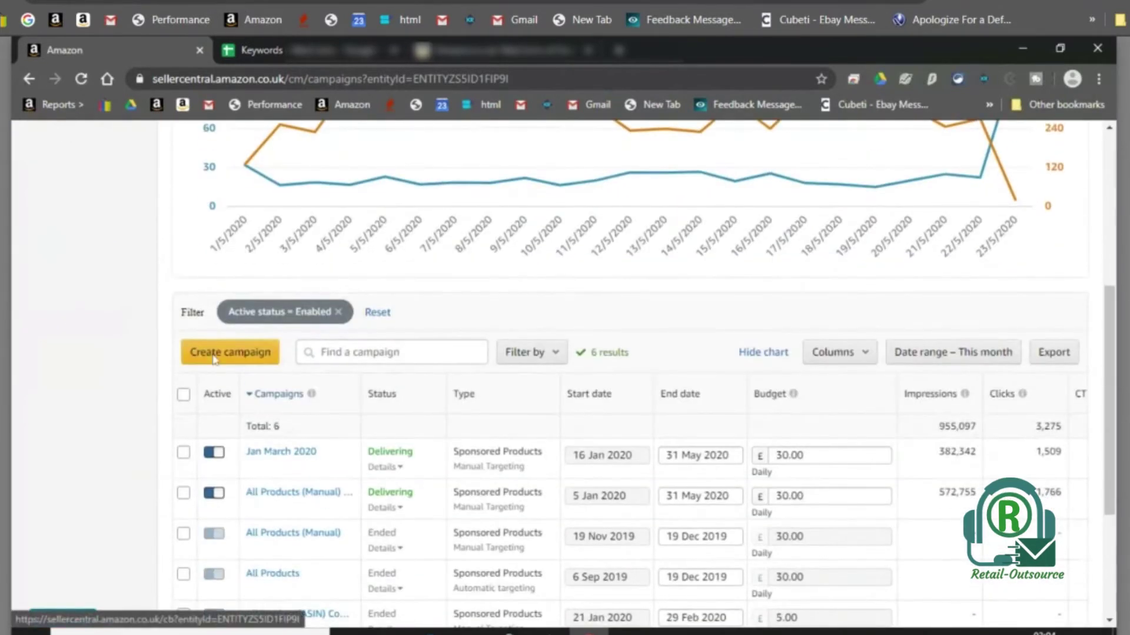
pyautogui.click(213, 360)
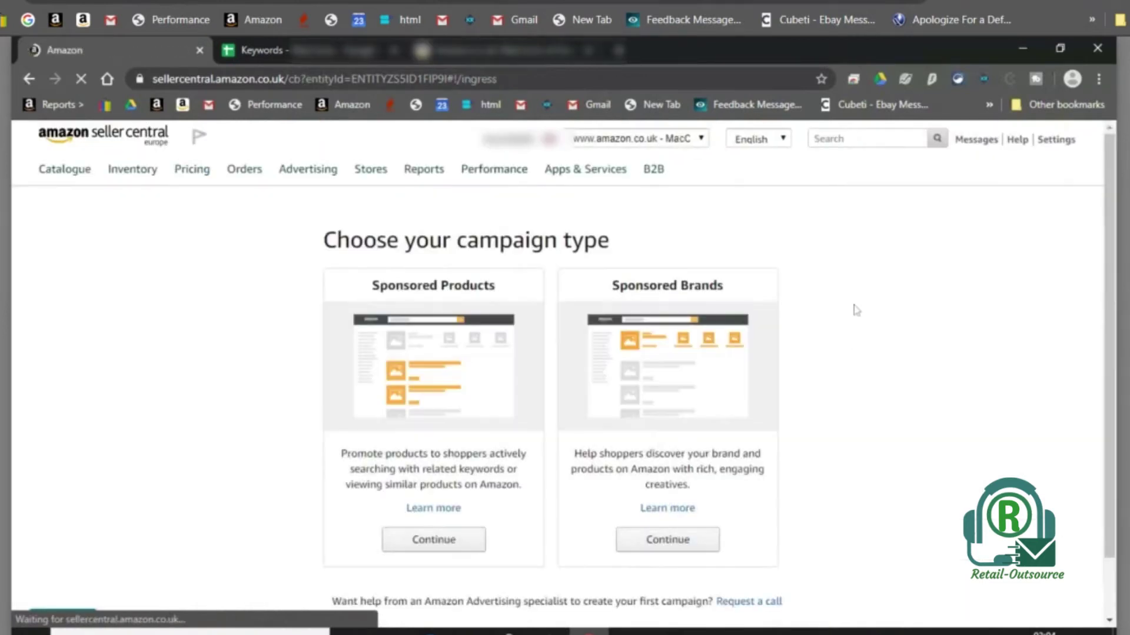
# Choose a Sponsored Brands campaign and name it 'Brand PPC-MC'.
pyautogui.click(681, 547)
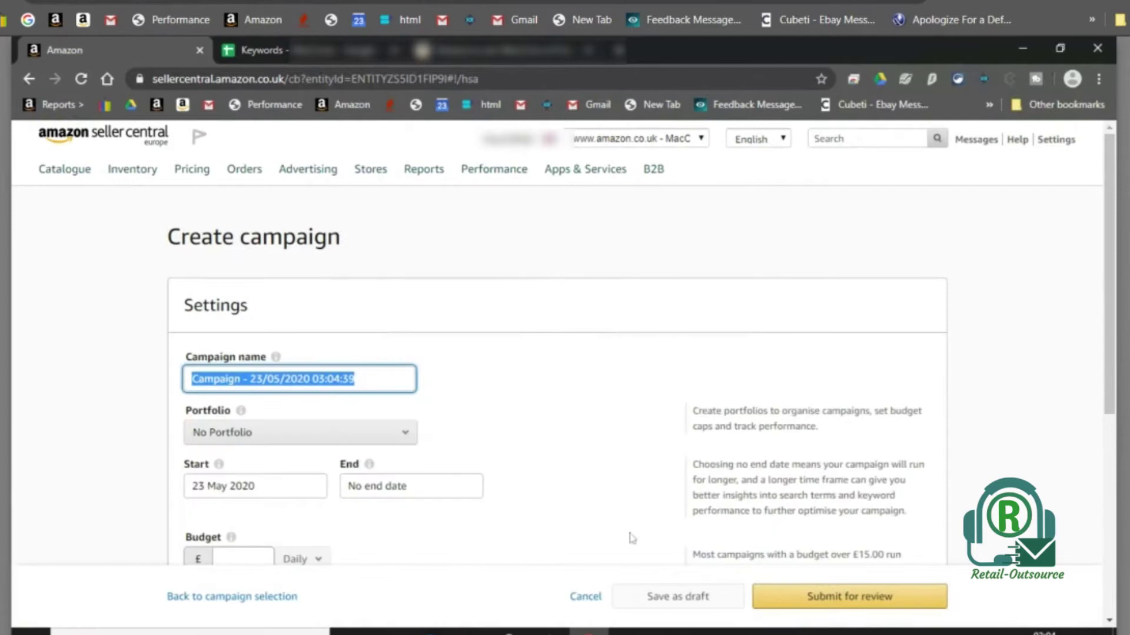
pyautogui.click(374, 385)
pyautogui.press('BackSpace')
pyautogui.press('BackSpace')
pyautogui.press('BackSpace')
pyautogui.press('BackSpace')
pyautogui.press('BackSpace')
pyautogui.press('BackSpace')
pyautogui.press('BackSpace')
pyautogui.press('BackSpace')
pyautogui.press('BackSpace')
pyautogui.press('BackSpace')
pyautogui.press('BackSpace')
pyautogui.press('BackSpace')
pyautogui.press('BackSpace')
pyautogui.press('BackSpace')
pyautogui.press('BackSpace')
pyautogui.press('BackSpace')
pyautogui.press('BackSpace')
pyautogui.press('BackSpace')
pyautogui.press('BackSpace')
pyautogui.press('BackSpace')
pyautogui.write('B')
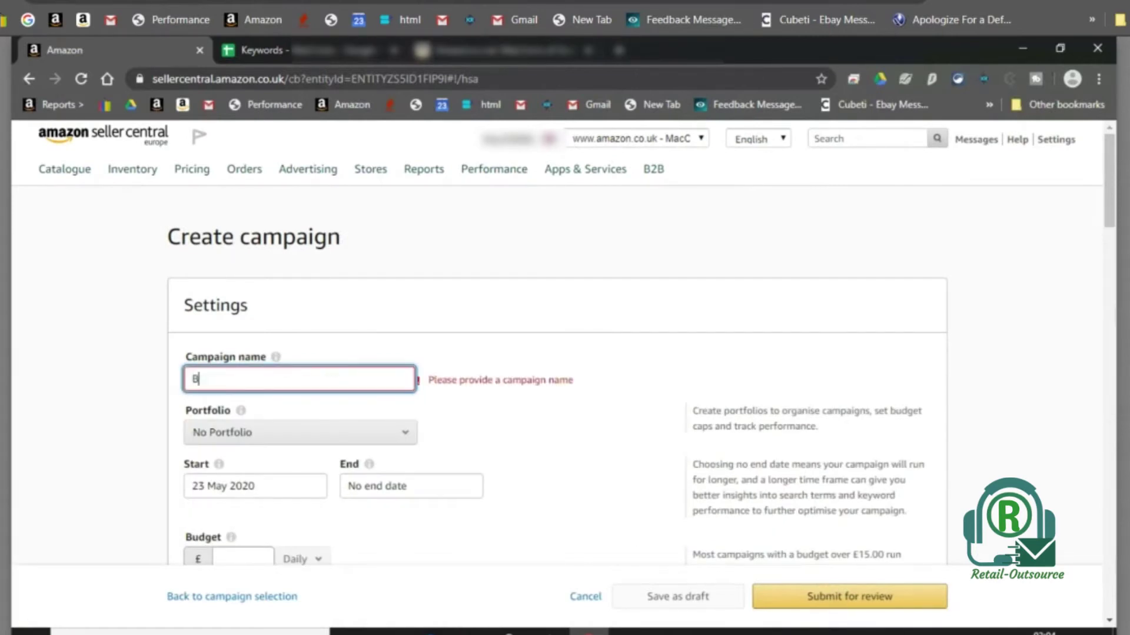
pyautogui.write('rand PPC-MC')
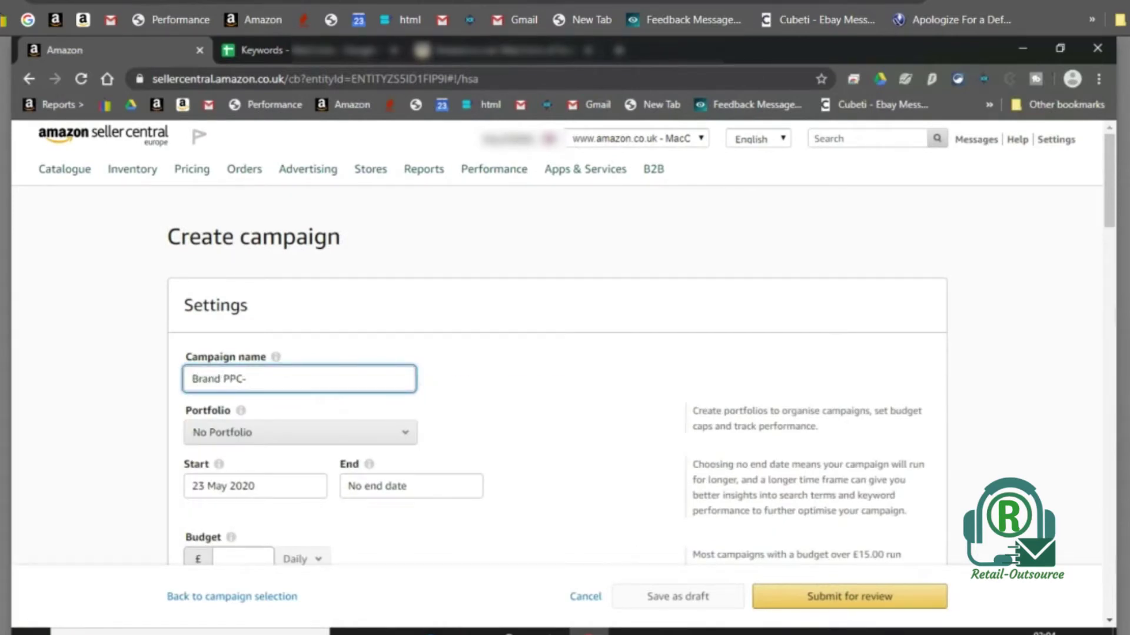
pyautogui.click(449, 393)
# Set the campaign's daily budget to £15.00.
pyautogui.scroll(-4, 265, 265)
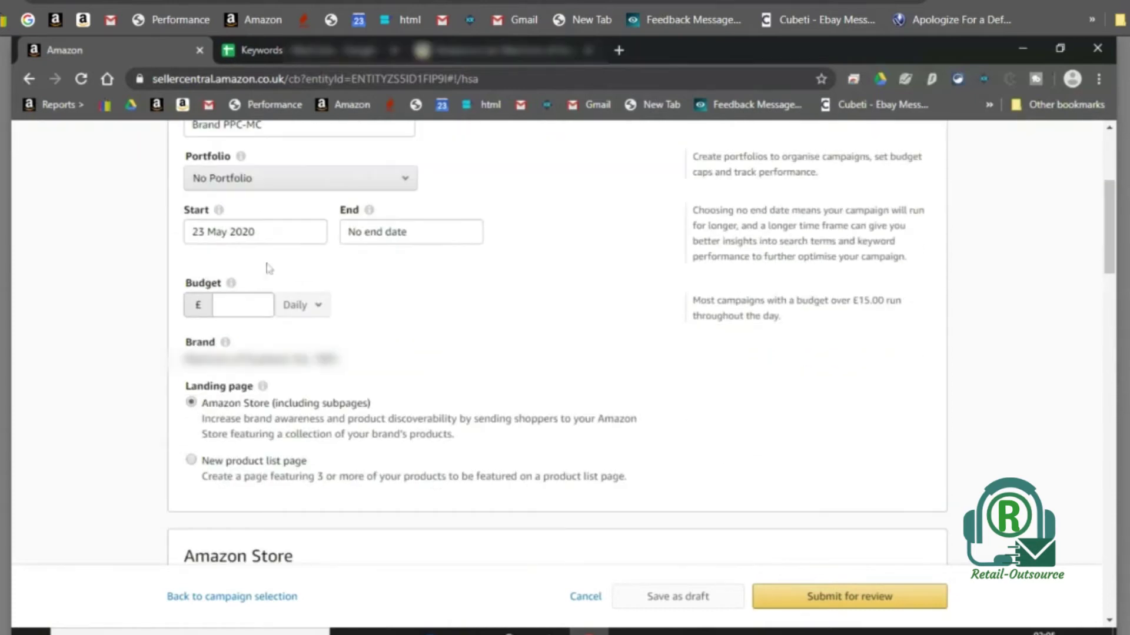
pyautogui.click(251, 306)
pyautogui.write('1')
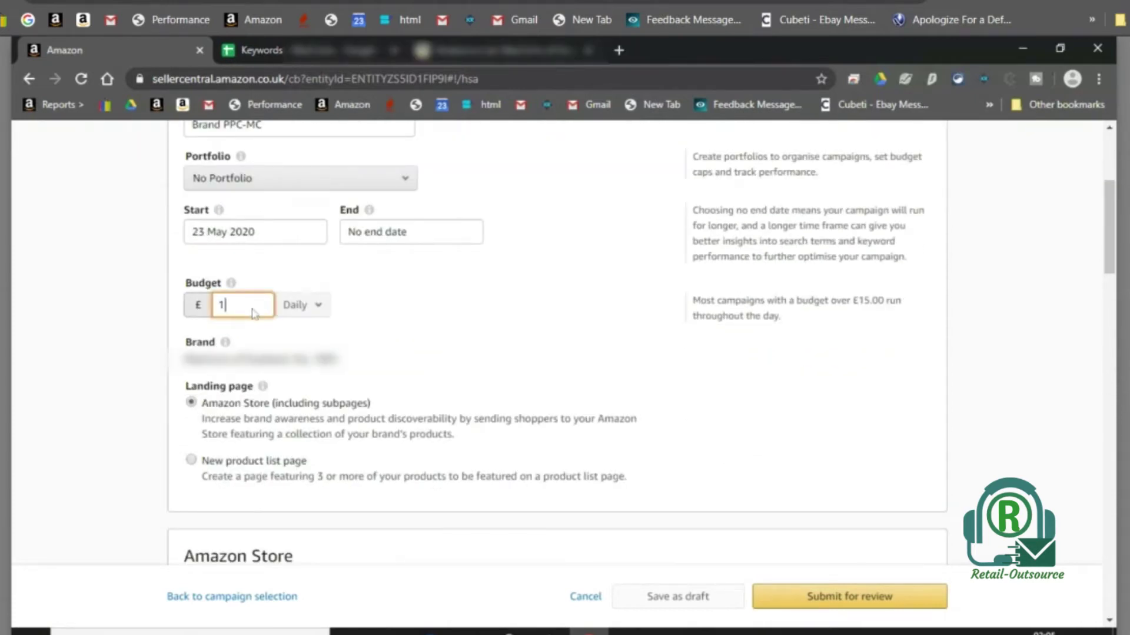
pyautogui.write('5')
pyautogui.click(284, 331)
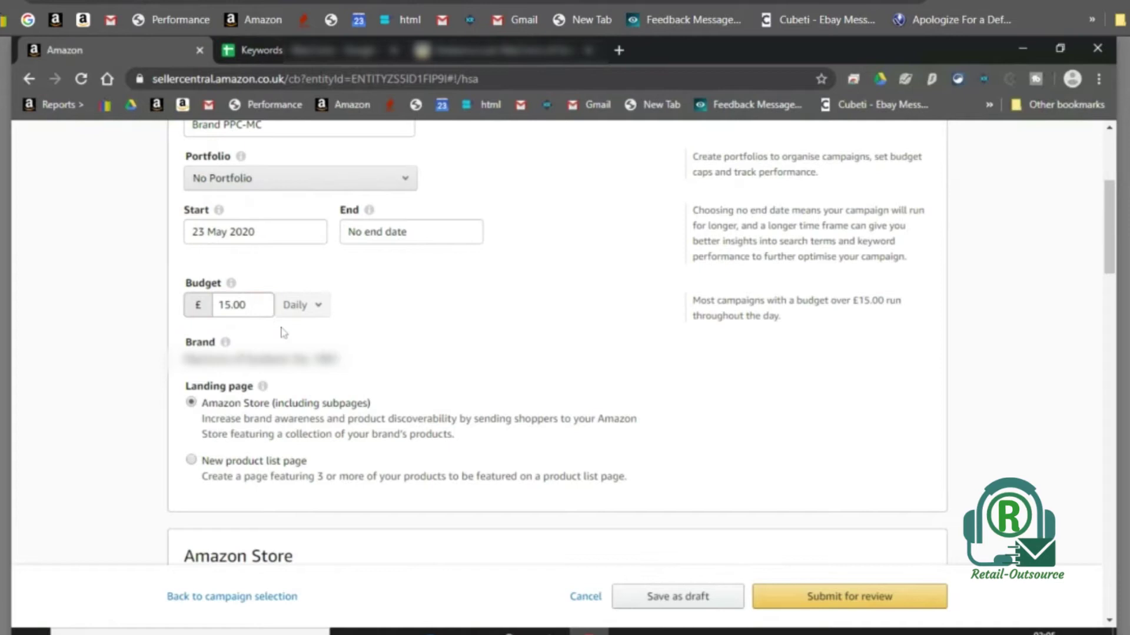
pyautogui.scroll(-3, 285, 331)
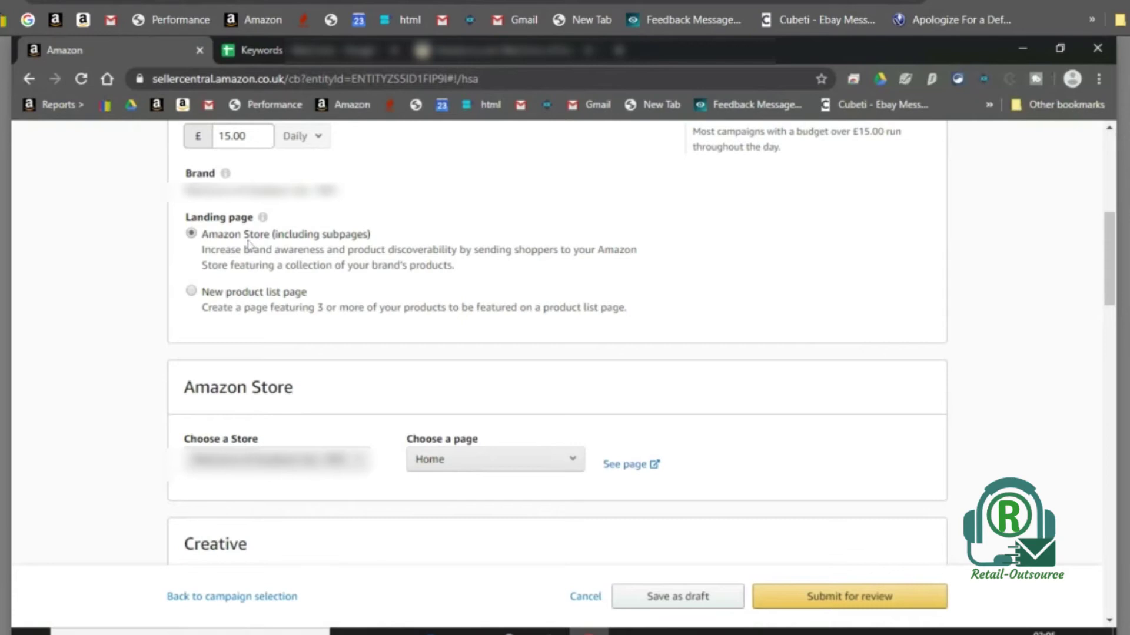
# Use the store's Home page as the landing page and trim the brand name to fit.
pyautogui.scroll(-4, 224, 303)
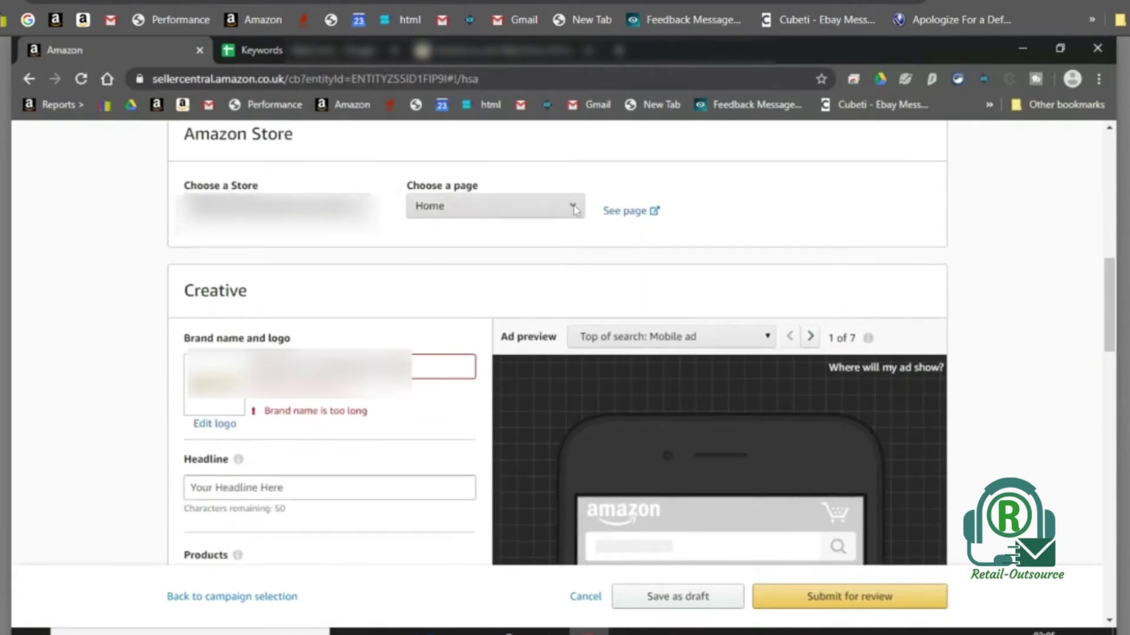
pyautogui.click(576, 210)
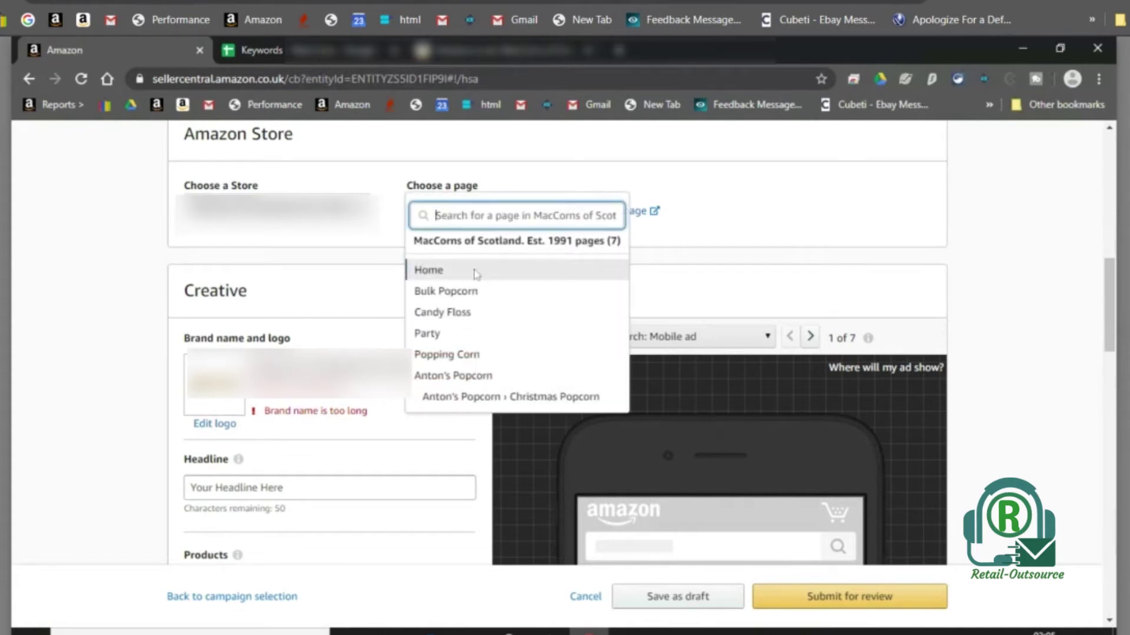
pyautogui.click(475, 271)
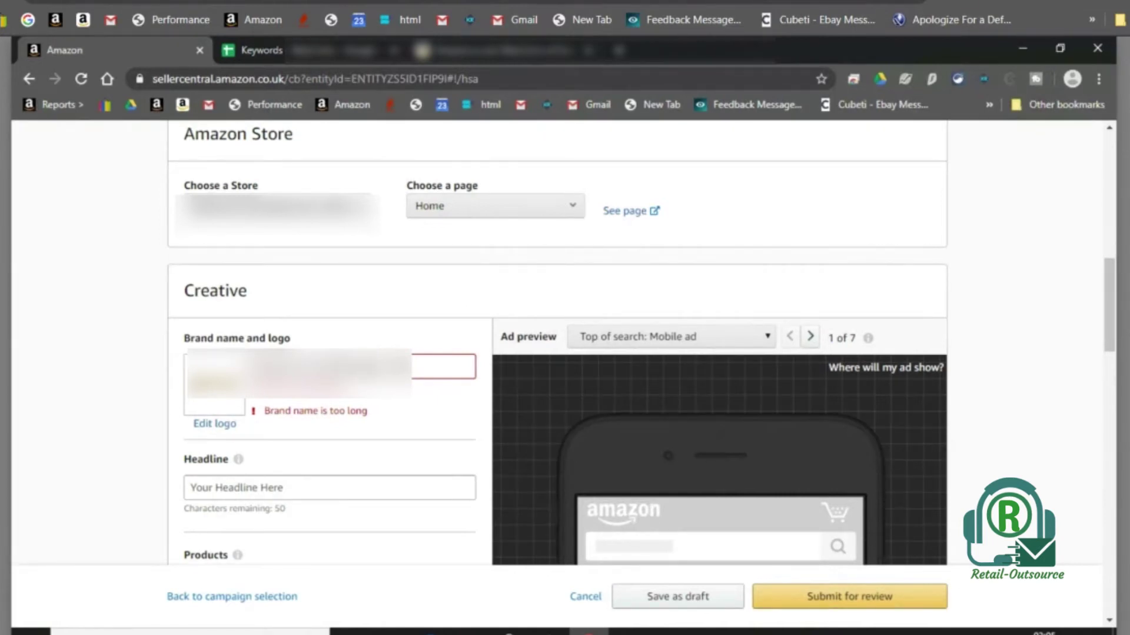
pyautogui.click(444, 366)
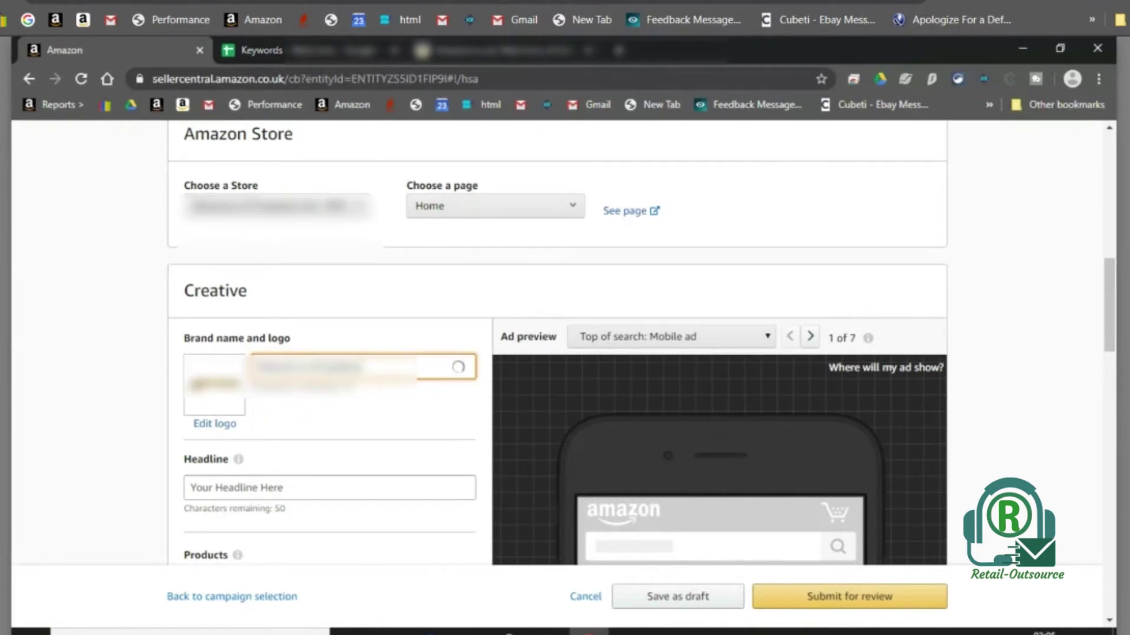
pyautogui.press('BackSpace')
pyautogui.press('BackSpace')
pyautogui.press('BackSpace')
pyautogui.press('BackSpace')
pyautogui.press('BackSpace')
pyautogui.press('BackSpace')
pyautogui.press('BackSpace')
pyautogui.press('BackSpace')
pyautogui.press('BackSpace')
pyautogui.press('BackSpace')
pyautogui.click(402, 311)
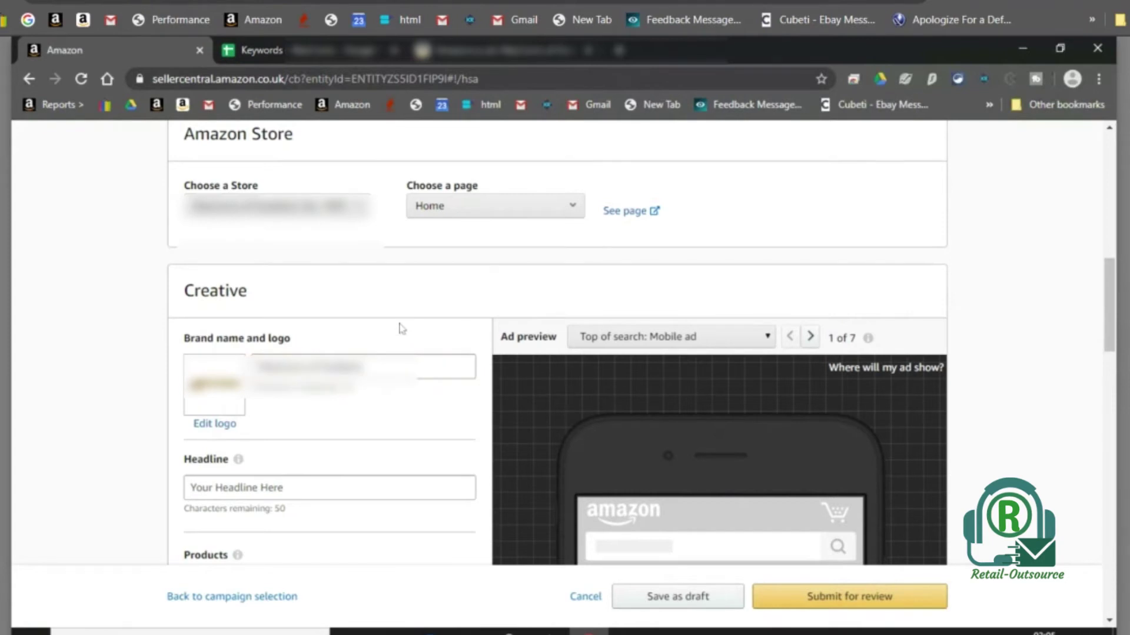
# Enter the ad headline 'The best partner for every occasion.'.
pyautogui.scroll(-1, 398, 327)
pyautogui.scroll(-1, 400, 334)
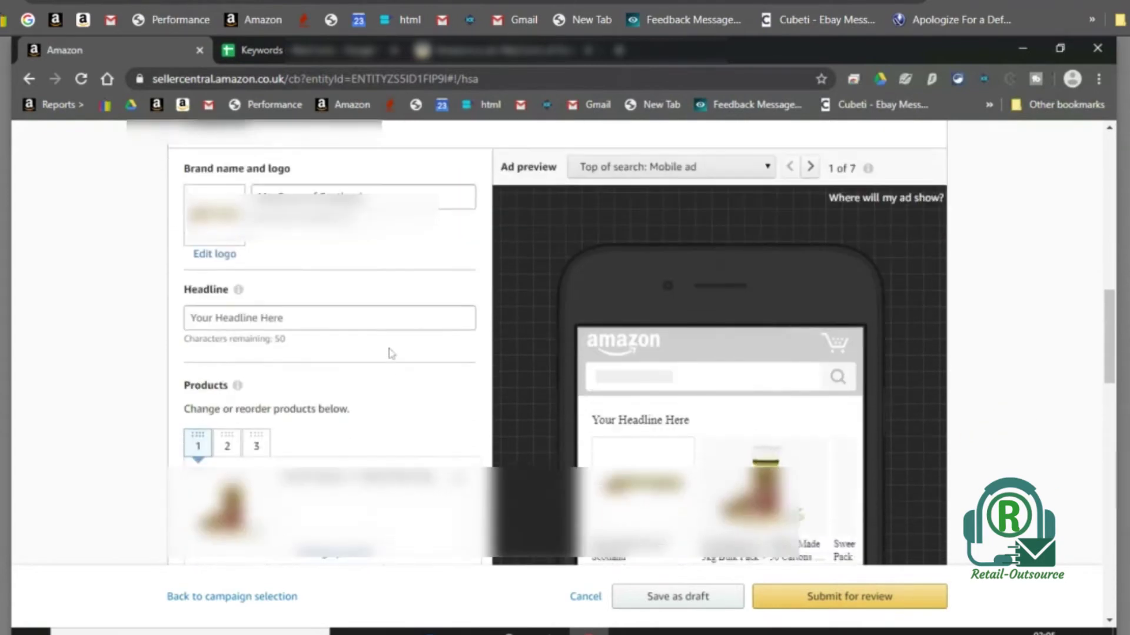
pyautogui.click(303, 327)
pyautogui.write('The ')
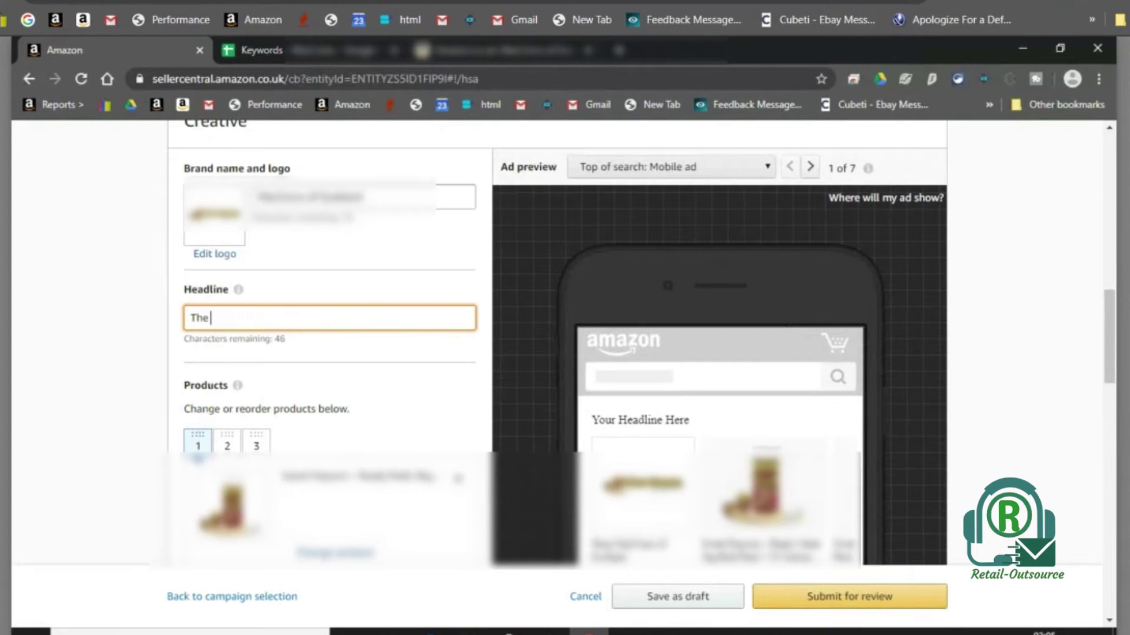
pyautogui.write('best partner')
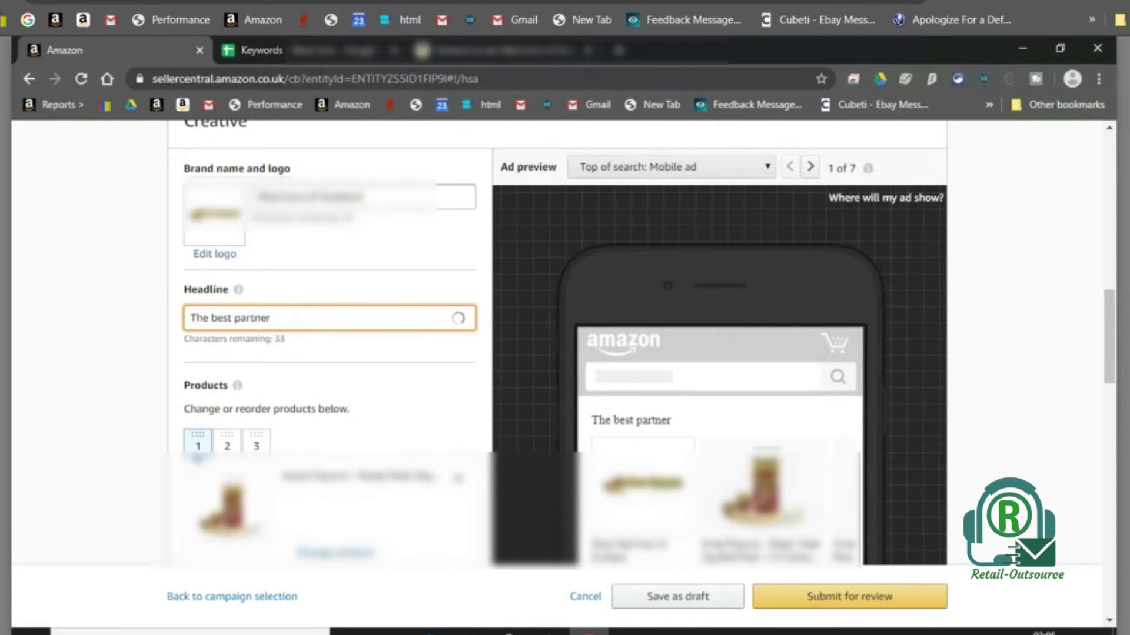
pyautogui.write(' for every occasion')
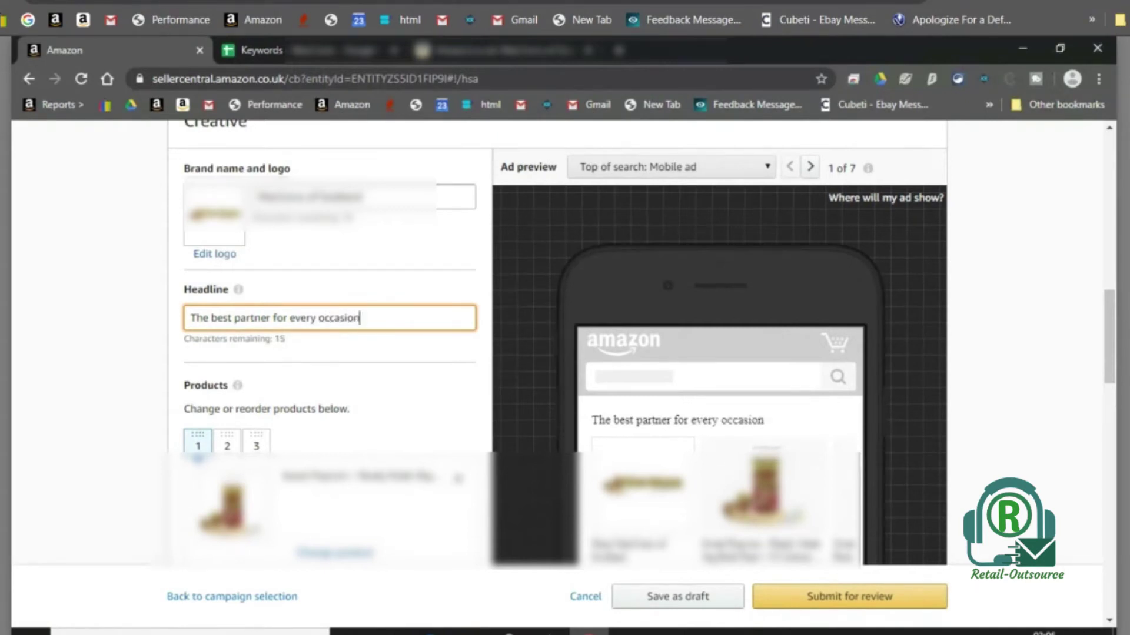
pyautogui.write('.')
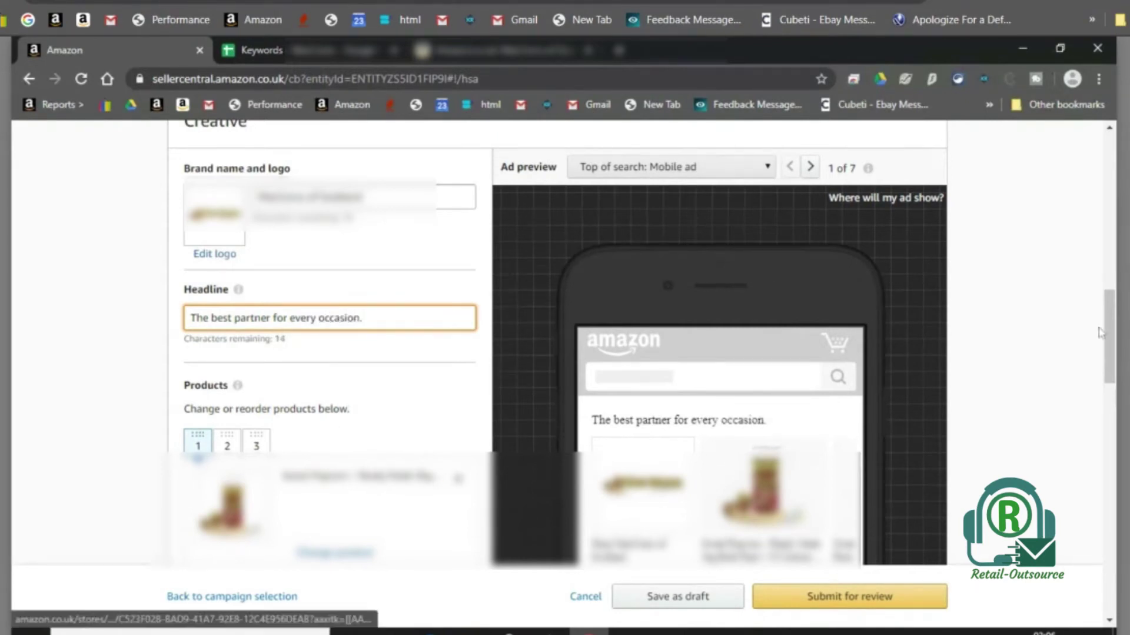
# Preview the ad as desktop, mobile app and mobile top-of-search placements.
pyautogui.scroll(-1, 1106, 342)
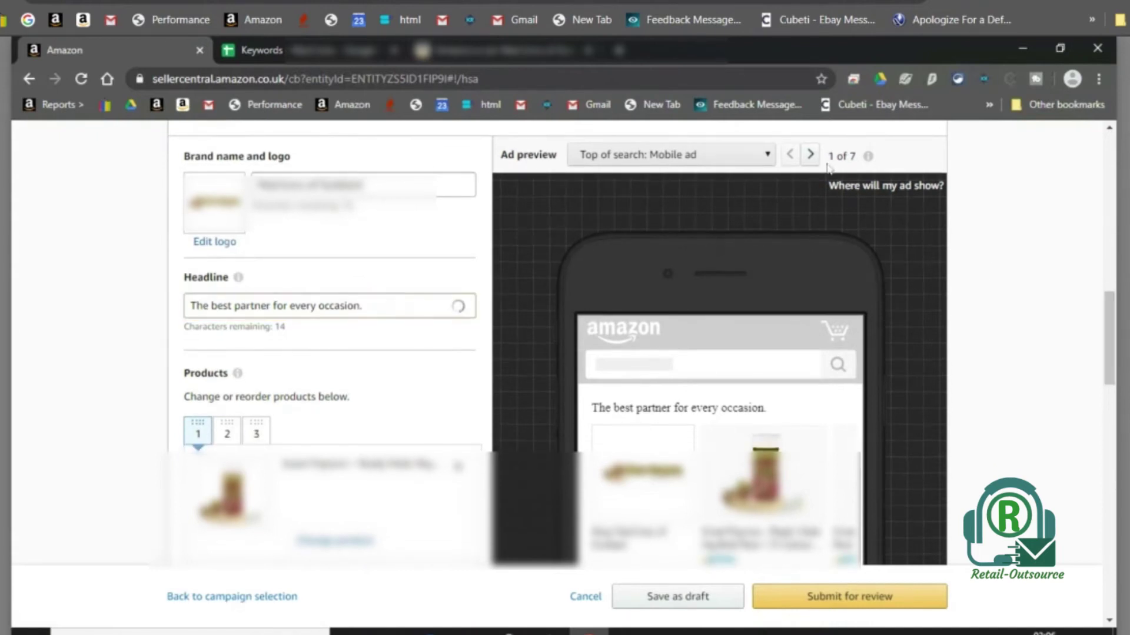
pyautogui.click(767, 157)
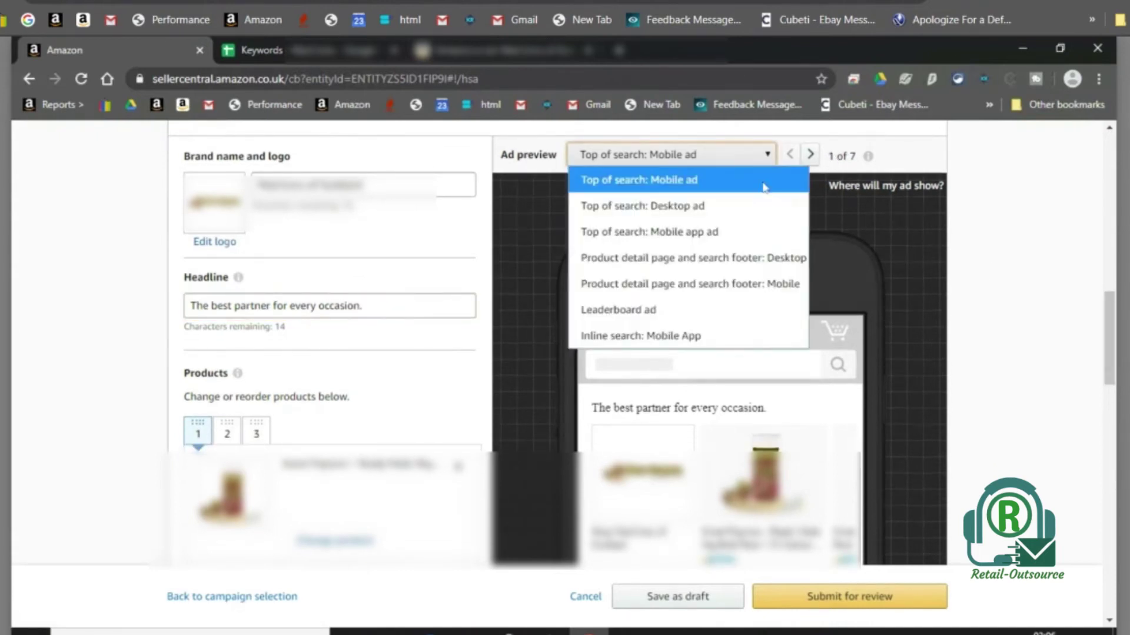
pyautogui.click(673, 209)
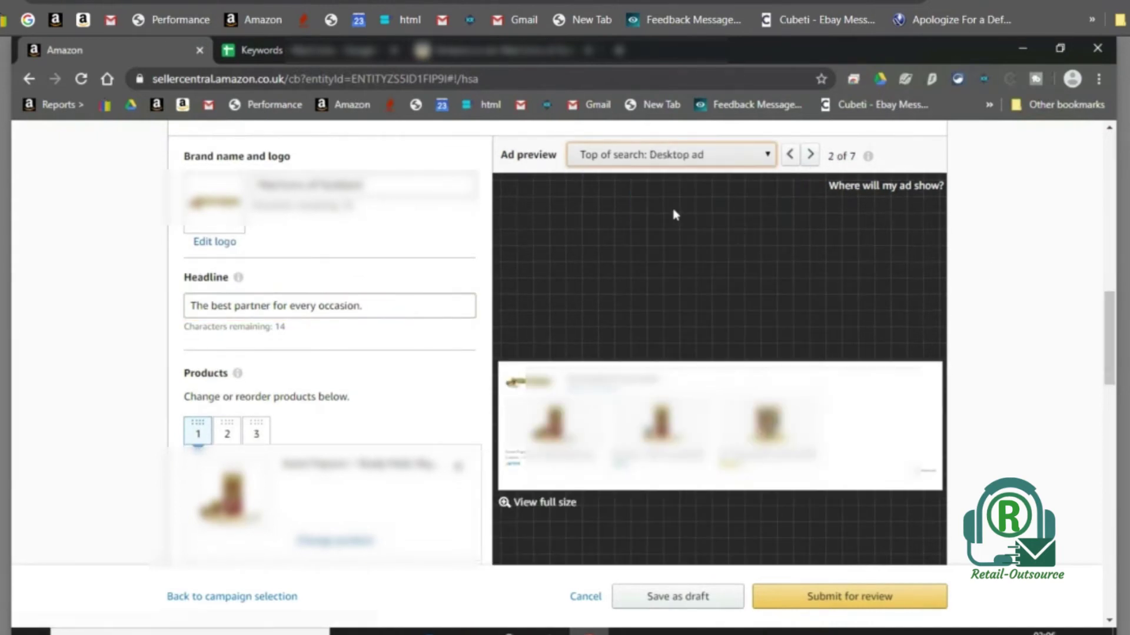
pyautogui.click(743, 155)
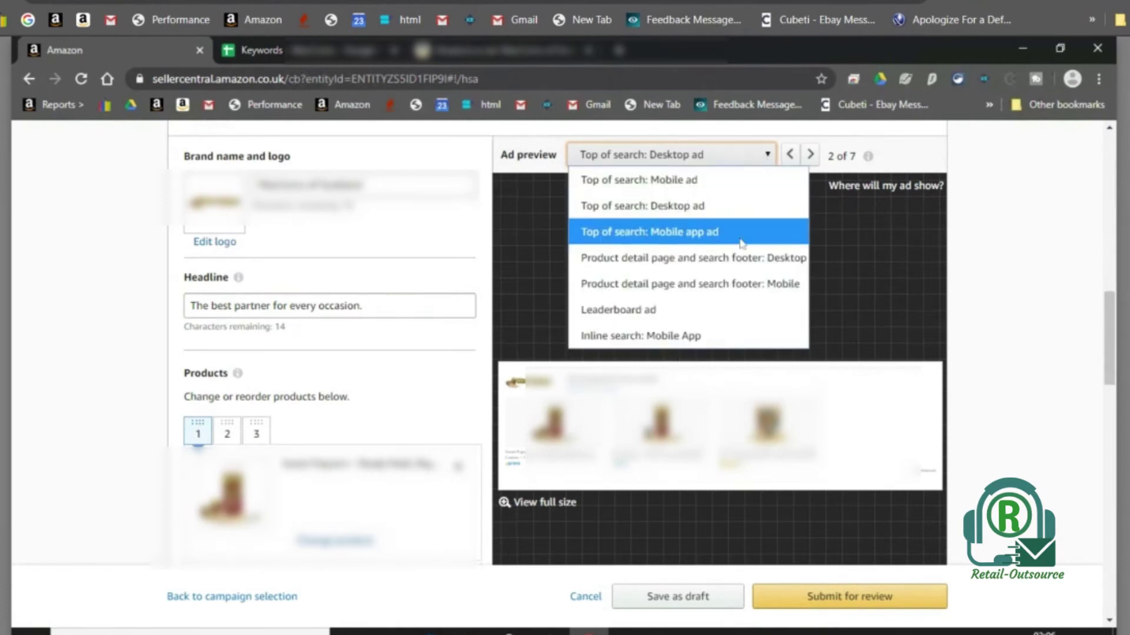
pyautogui.click(717, 246)
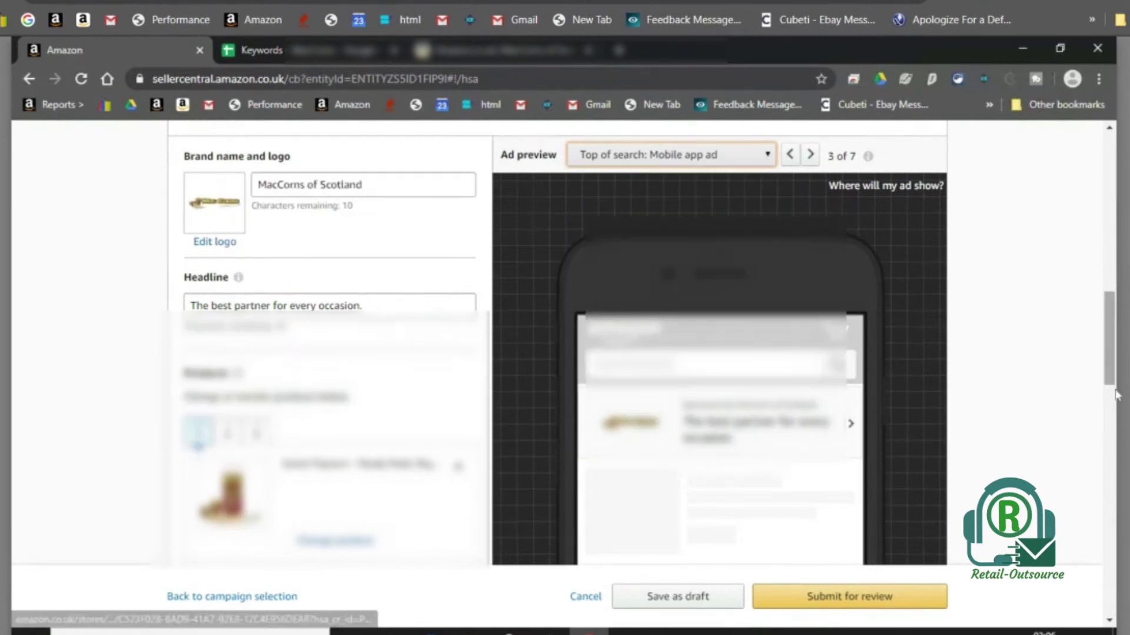
pyautogui.scroll(-3, 1116, 395)
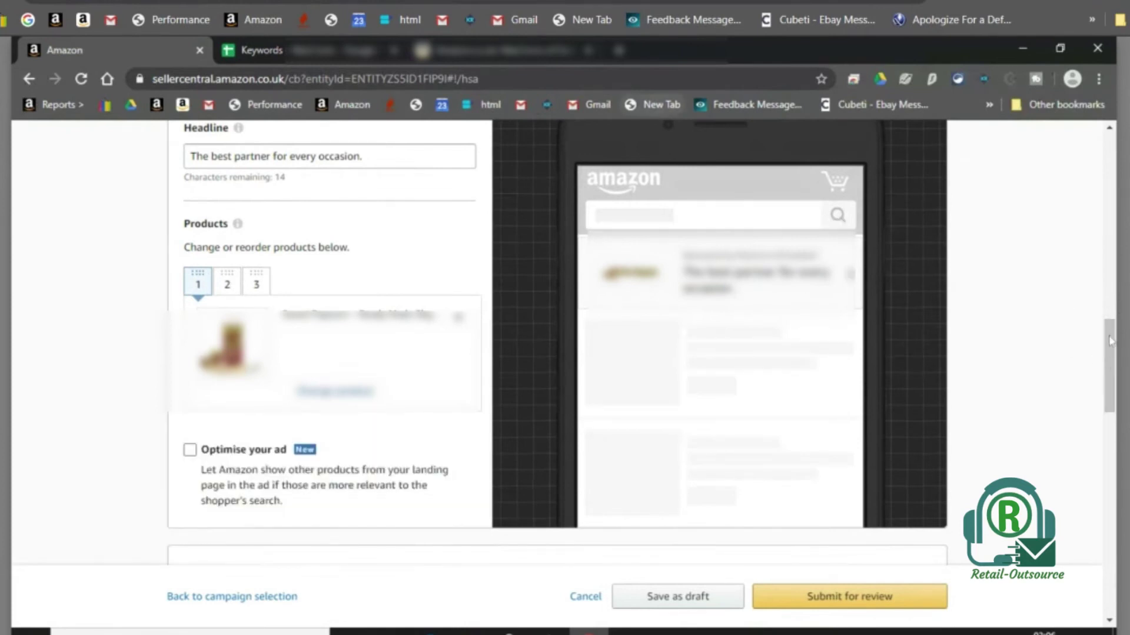
pyautogui.scroll(3, 1111, 340)
pyautogui.click(698, 152)
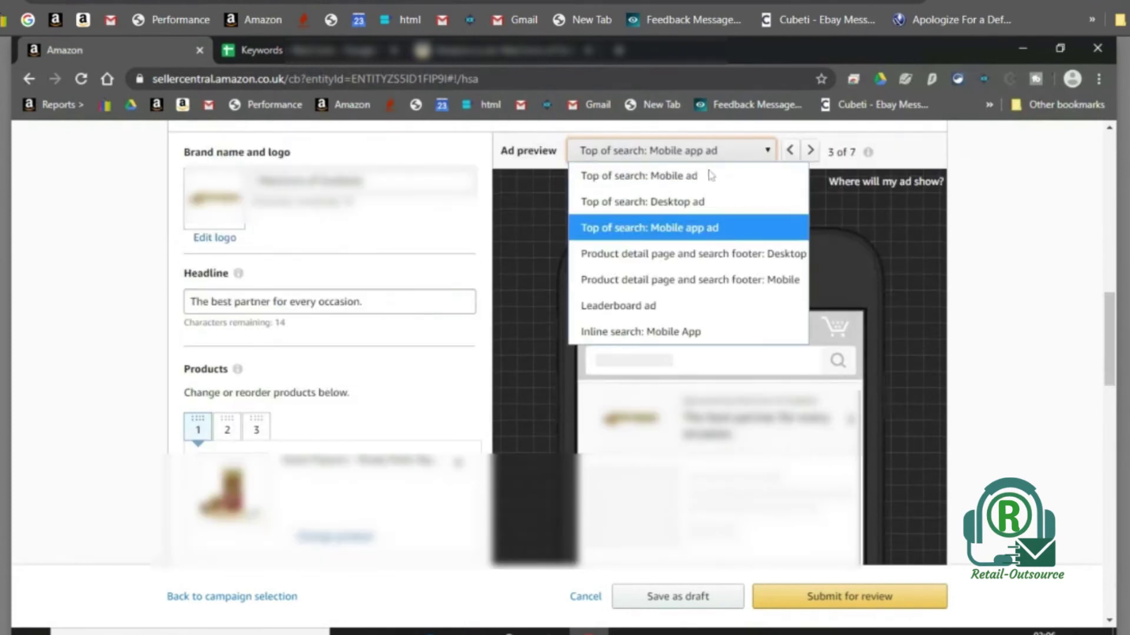
pyautogui.click(711, 175)
# View the second and third products in the ad preview.
pyautogui.scroll(-1, 1121, 395)
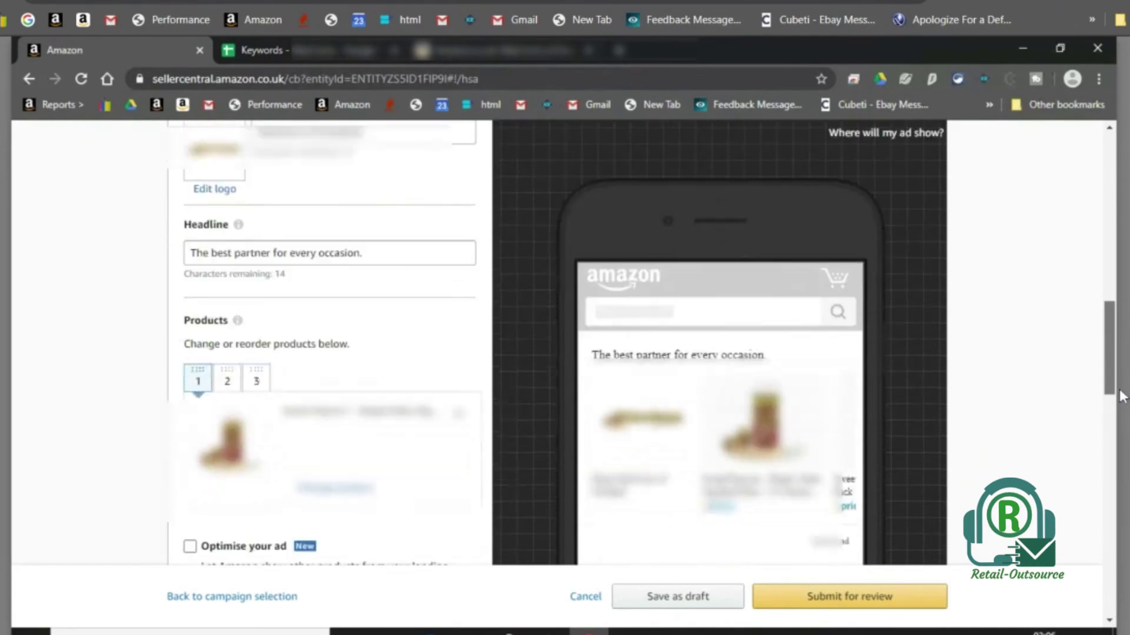
pyautogui.scroll(-3, 1121, 395)
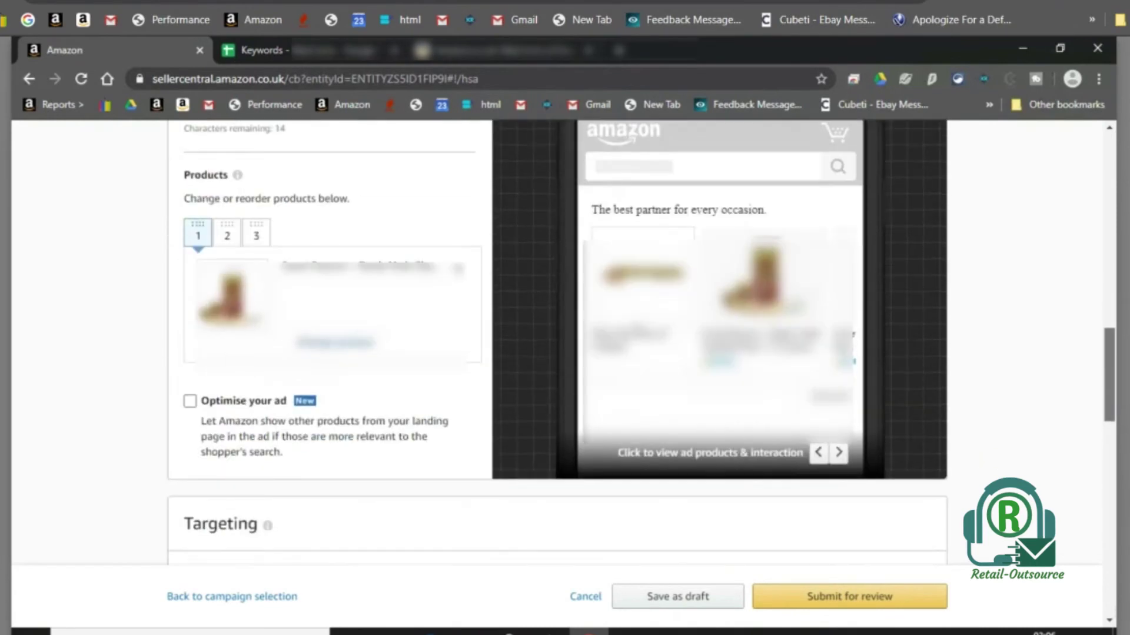
pyautogui.click(226, 235)
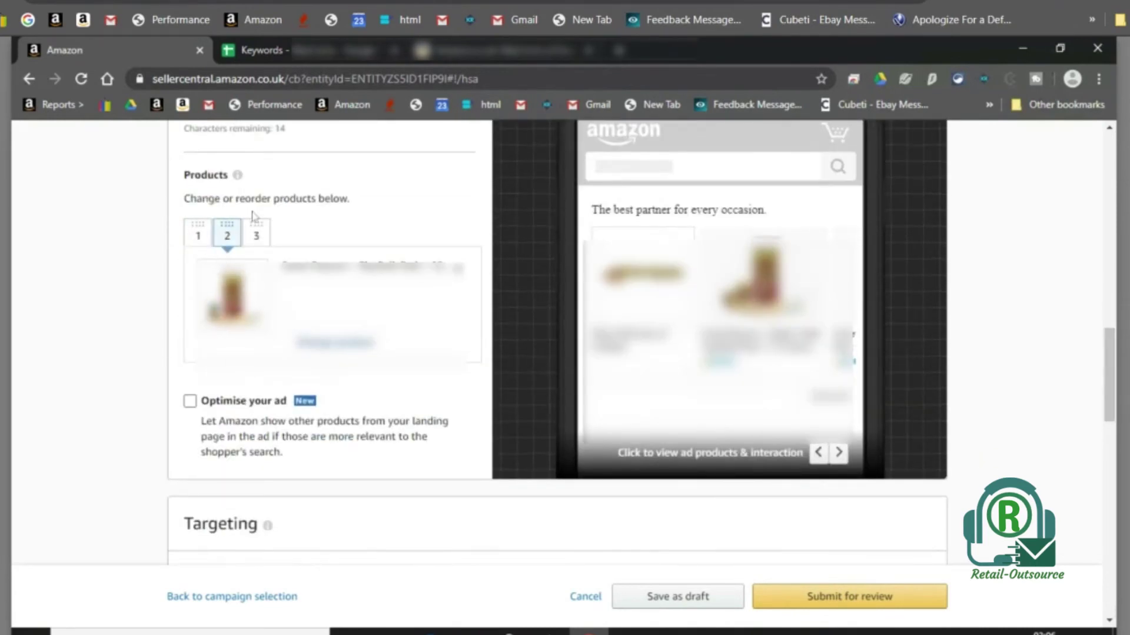
pyautogui.click(259, 235)
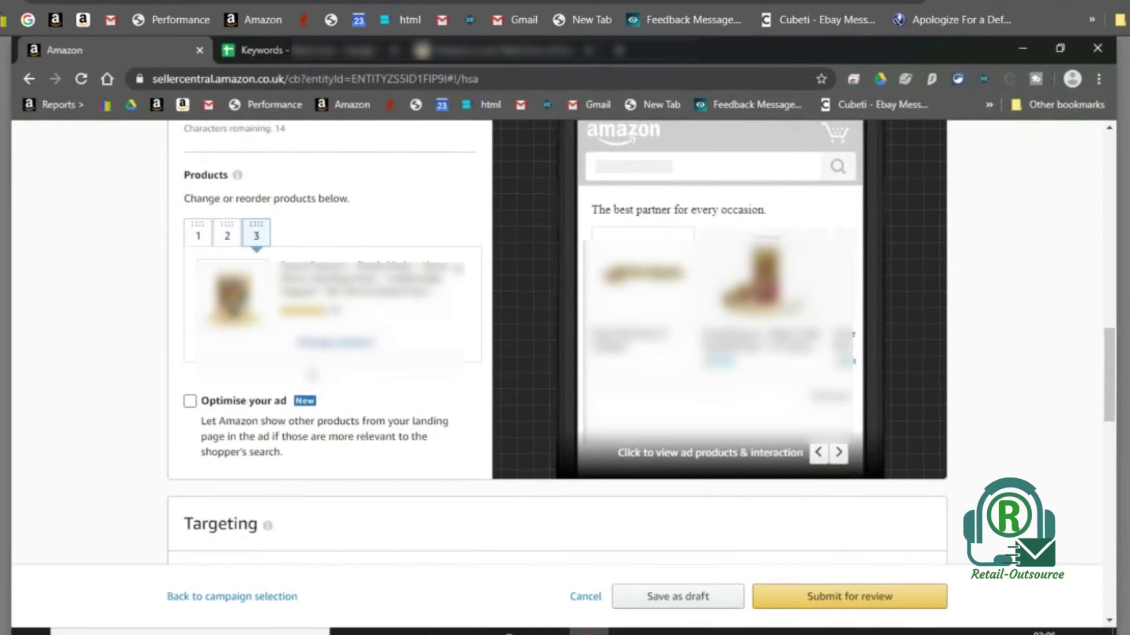
# Switch keyword targeting to list entry with Broad and Phrase only, copying keywords from the Keywords sheet.
pyautogui.scroll(-5, 370, 475)
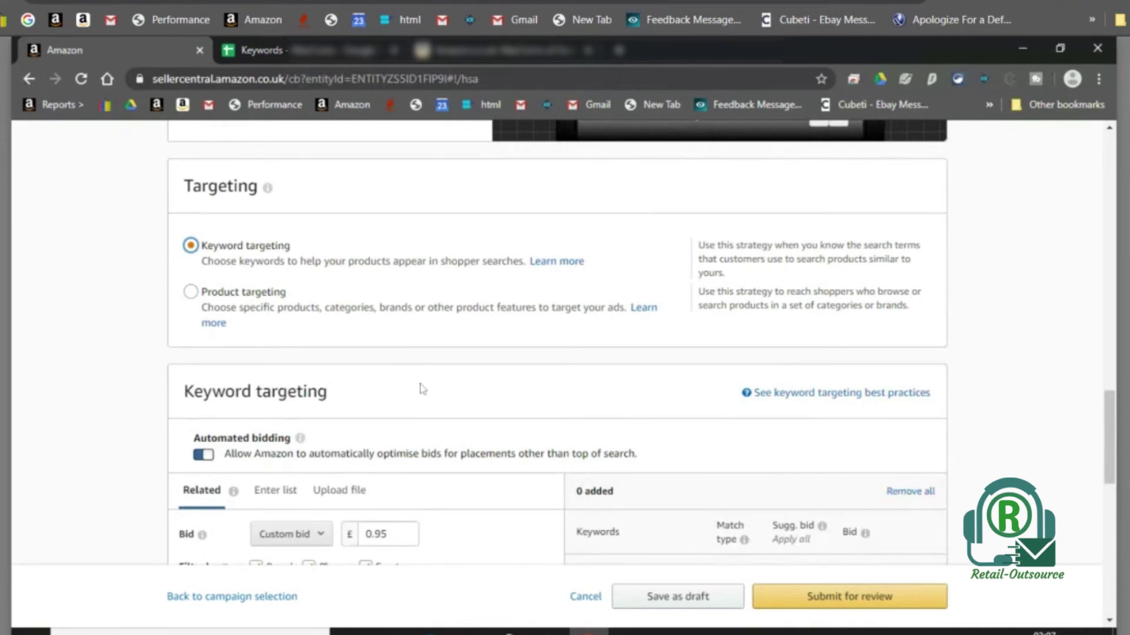
pyautogui.scroll(-5, 422, 388)
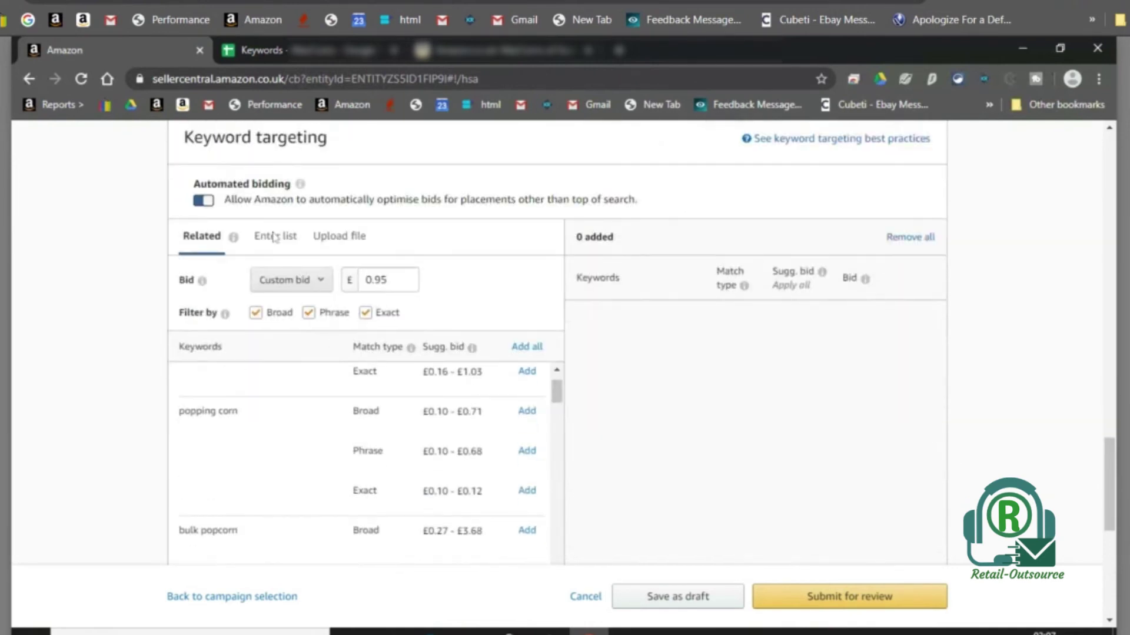
pyautogui.click(275, 237)
pyautogui.click(368, 314)
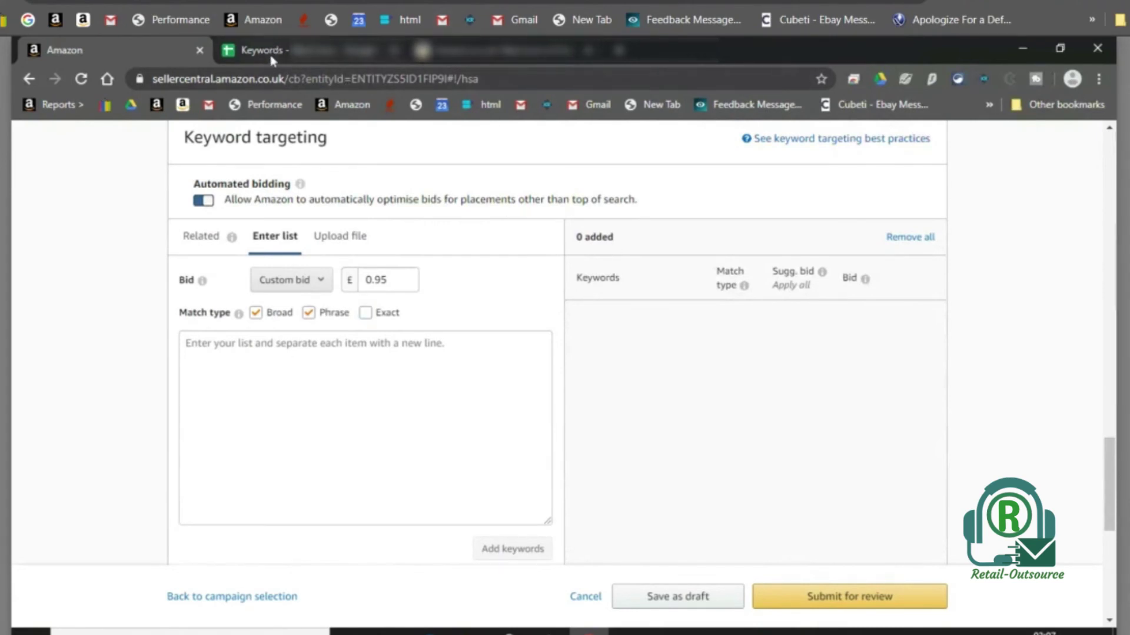
pyautogui.hotkey('ctrl', 'Tab')
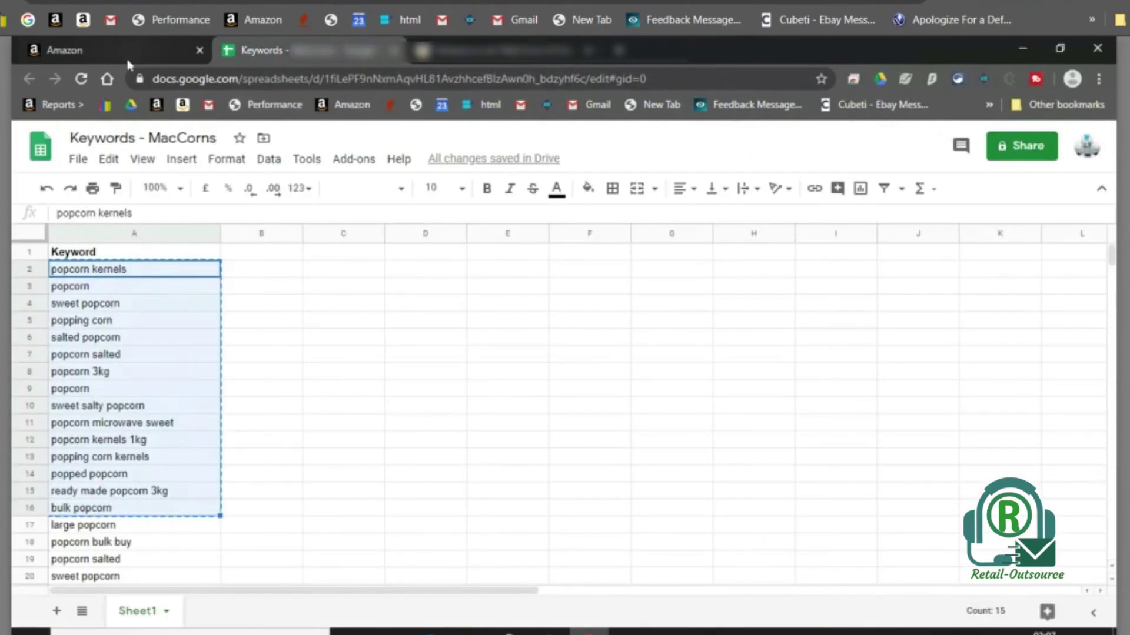
pyautogui.hotkey('ctrl', 'shift', 'Tab')
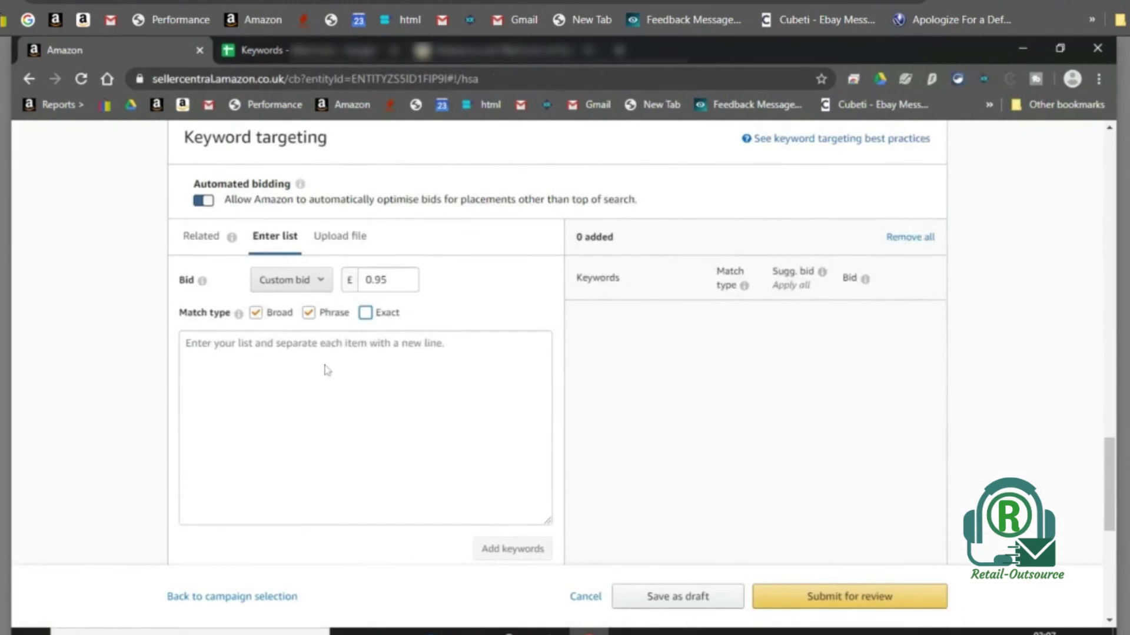
# Paste the popcorn keyword list and add it, yielding 28 keywords at £0.95 each.
pyautogui.click(324, 369)
pyautogui.hotkey('ctrl', 'v')
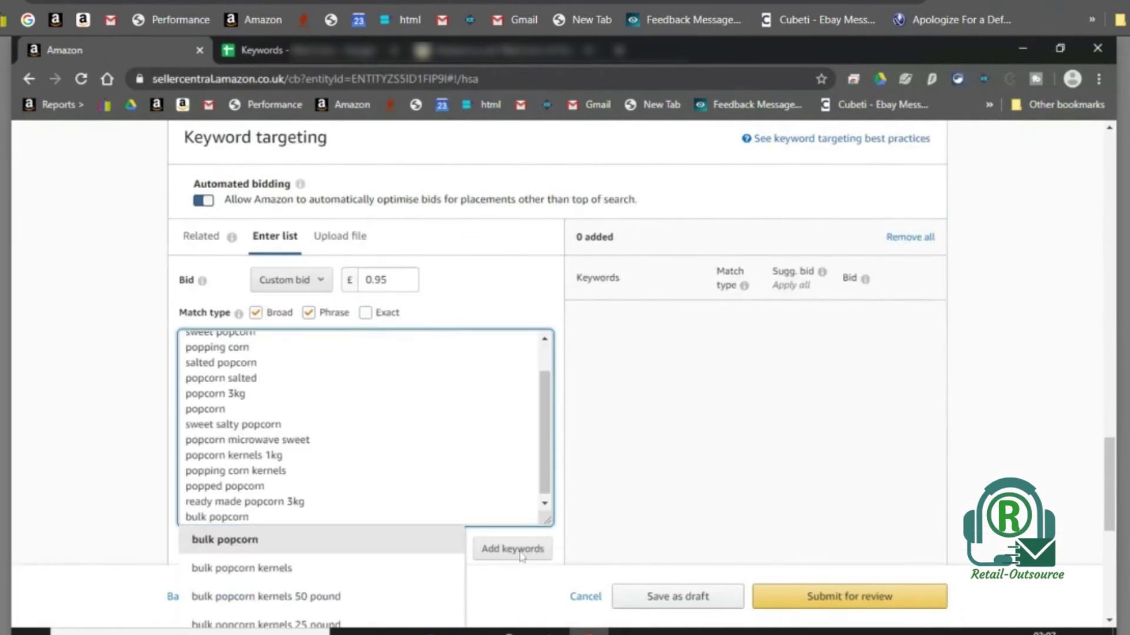
pyautogui.click(513, 549)
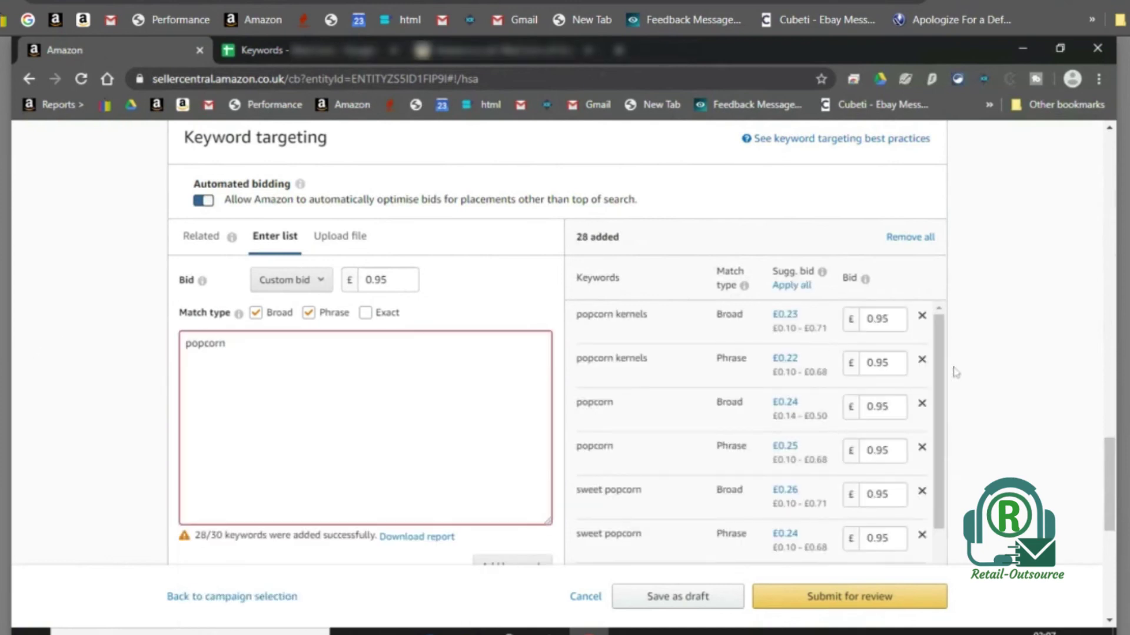
pyautogui.scroll(-5, 942, 382)
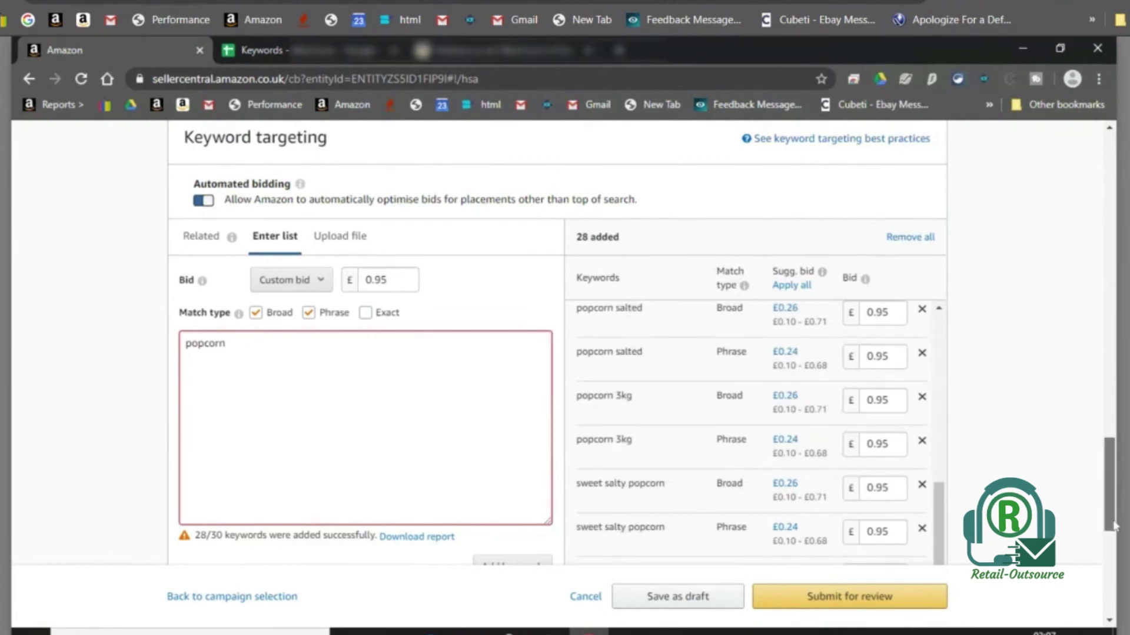
pyautogui.scroll(-1, 1114, 530)
pyautogui.scroll(-5, 1113, 532)
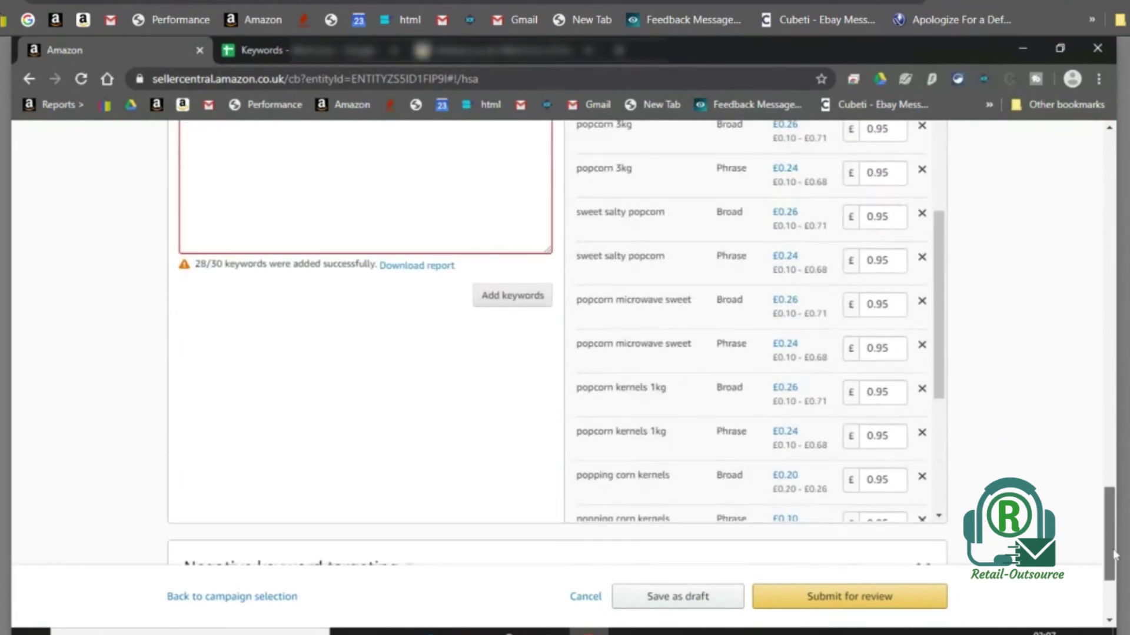
pyautogui.scroll(-2, 1007, 466)
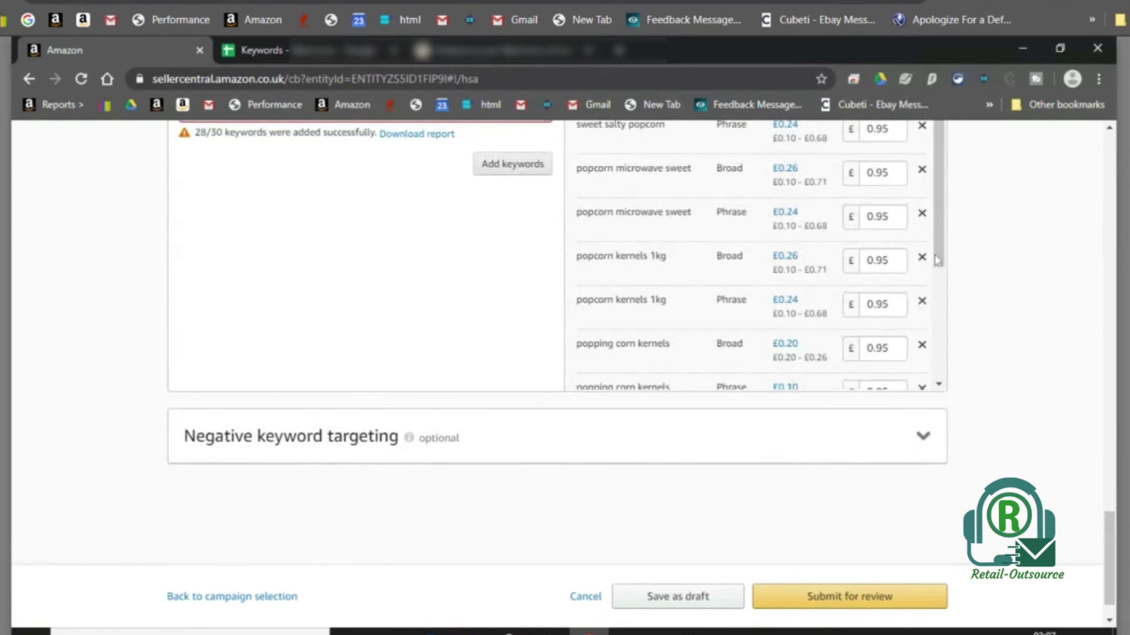
pyautogui.scroll(-5, 939, 387)
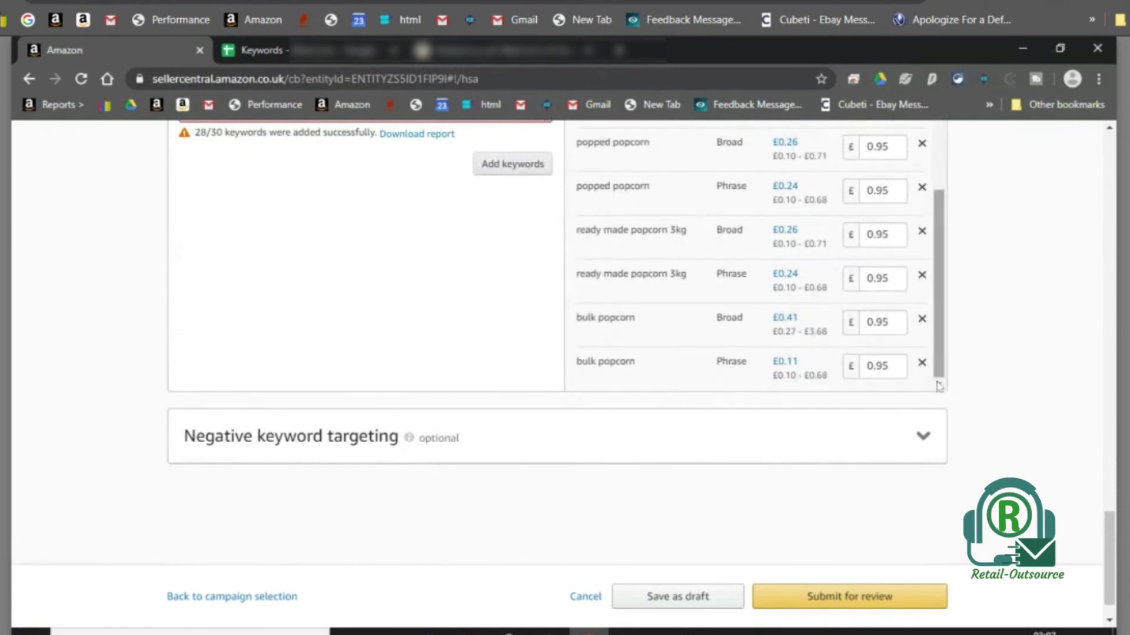